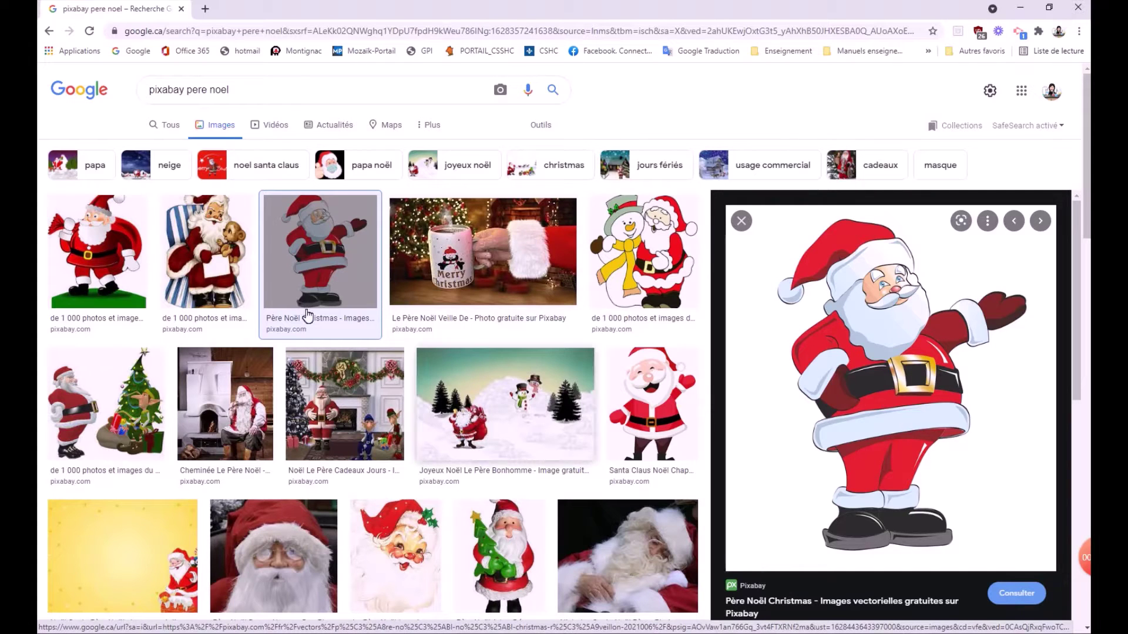
Step: Save the image of Santa with his outstretched arm to the Bureau folder as a PNG named pere-noel
right_click(333, 253)
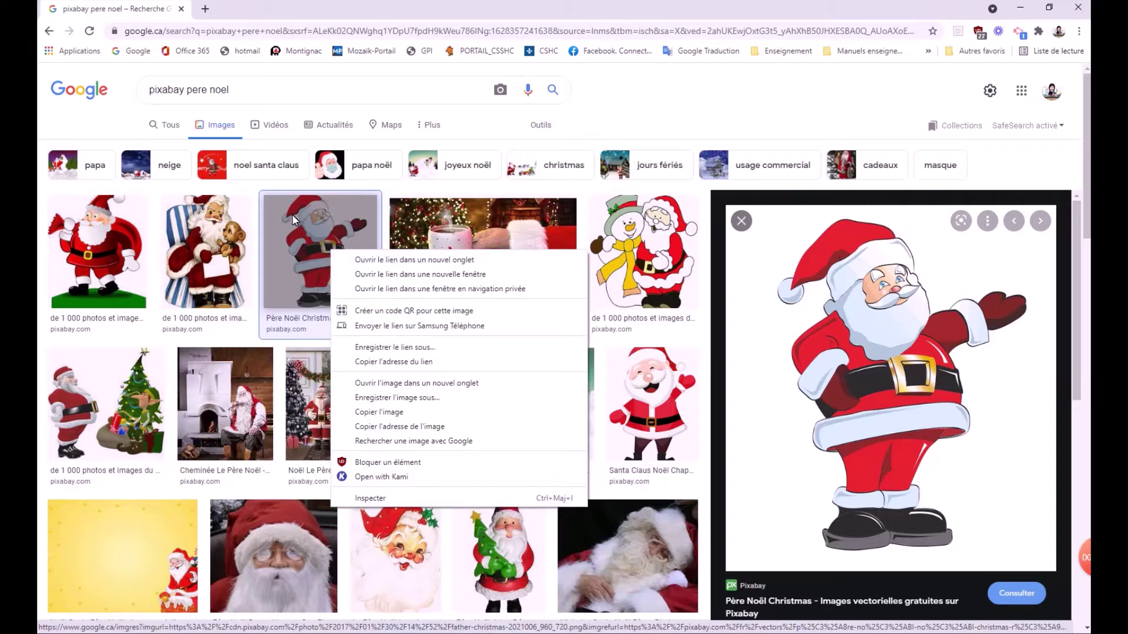
right_click(336, 250)
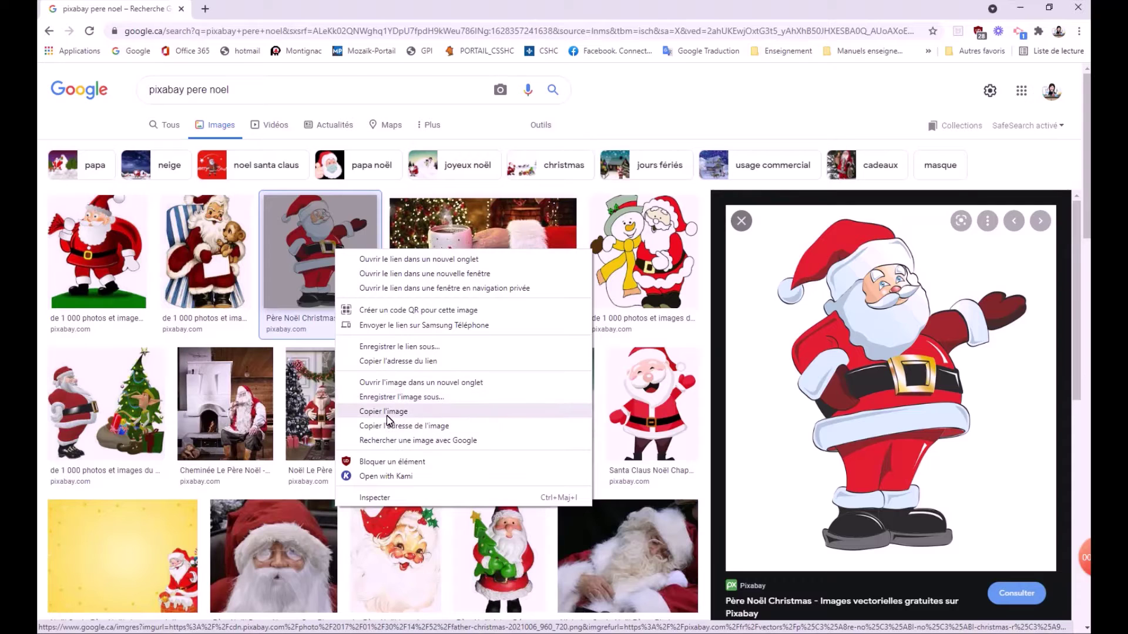
left_click(446, 401)
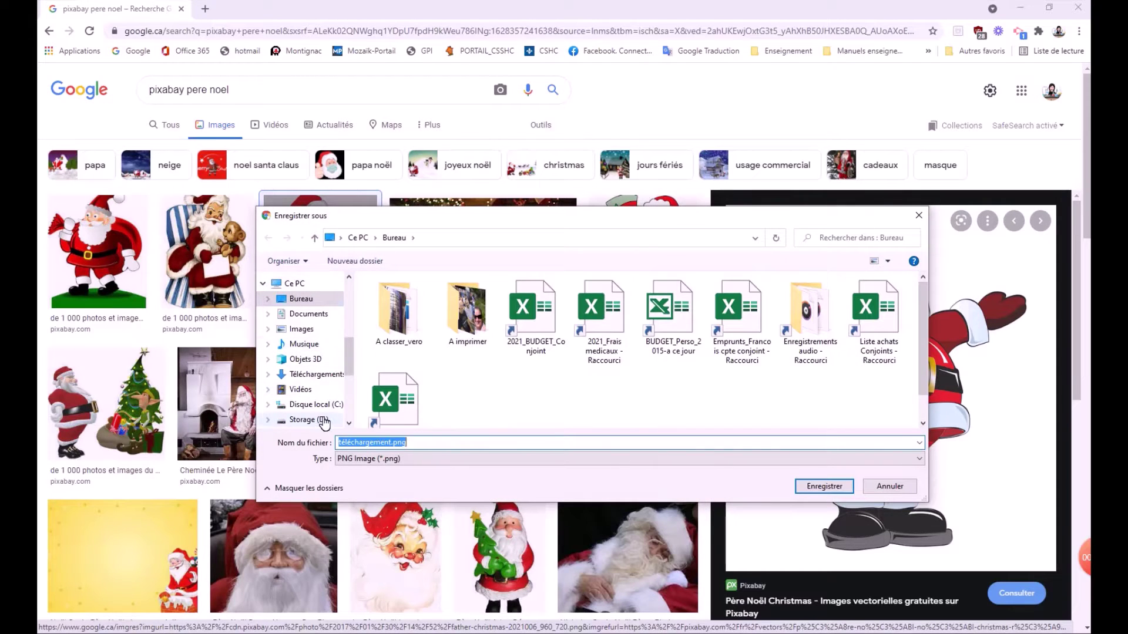
left_click(318, 378)
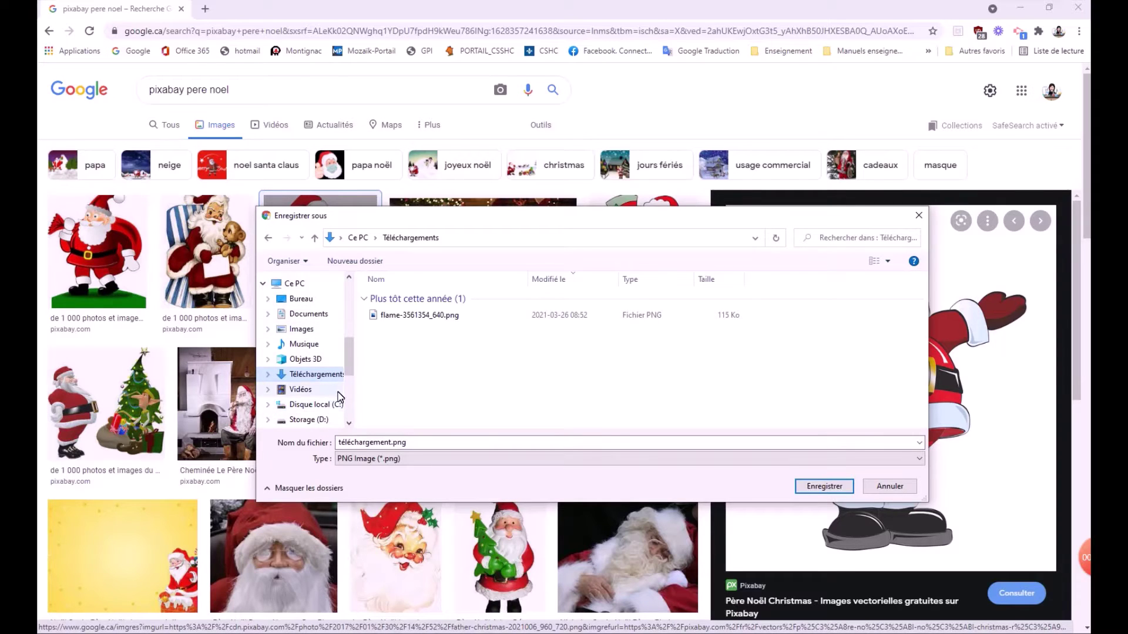
left_click(300, 299)
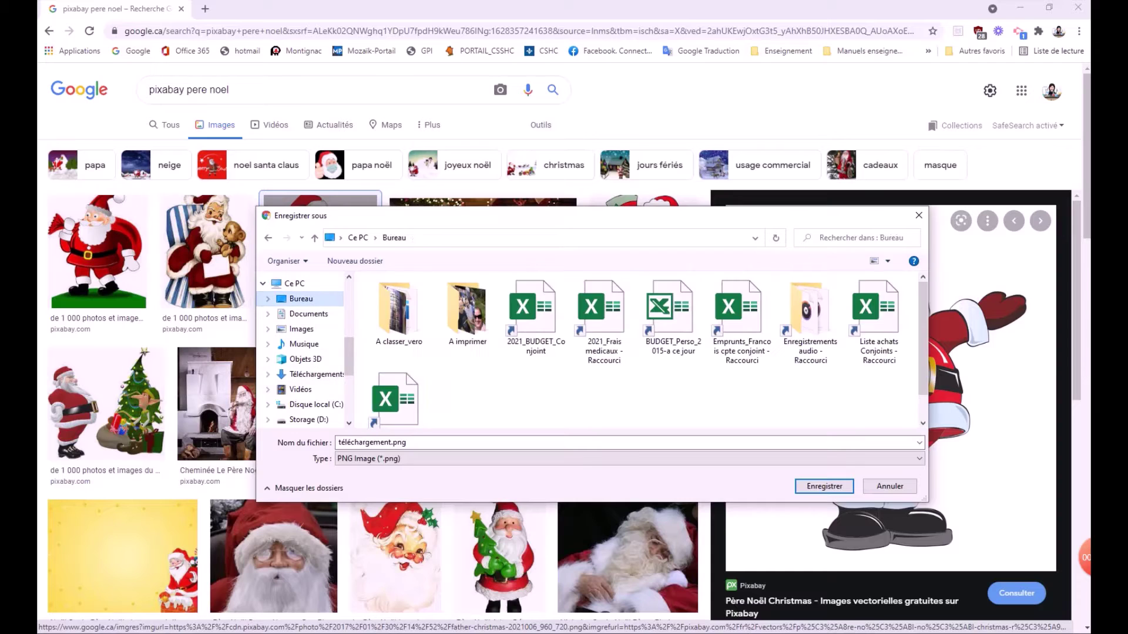
left_click(440, 447)
key("BackSpace")
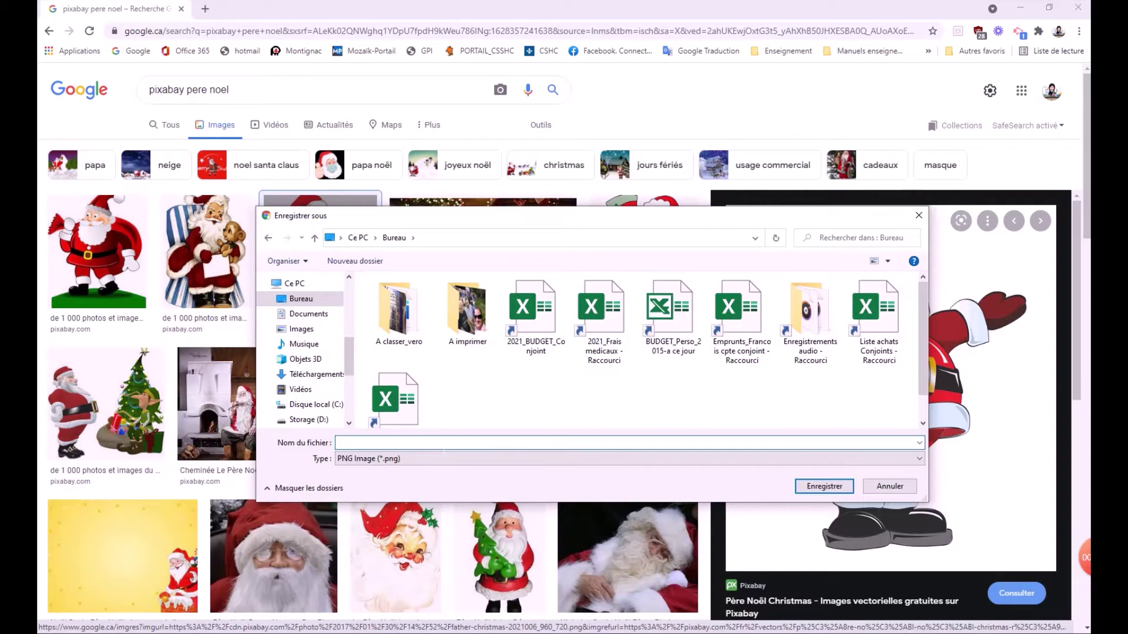
type("pere-noel")
left_click(840, 490)
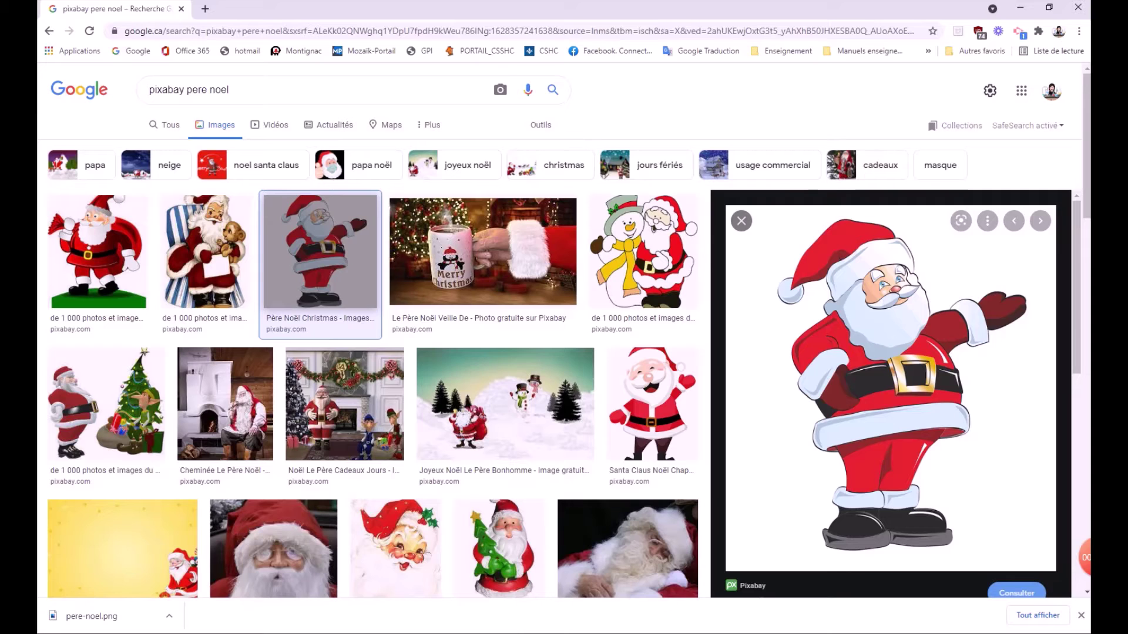
Step: Switch to Word and insert pere-noel.png from the Bureau folder on the empty line below the text
mouse_move(496, 633)
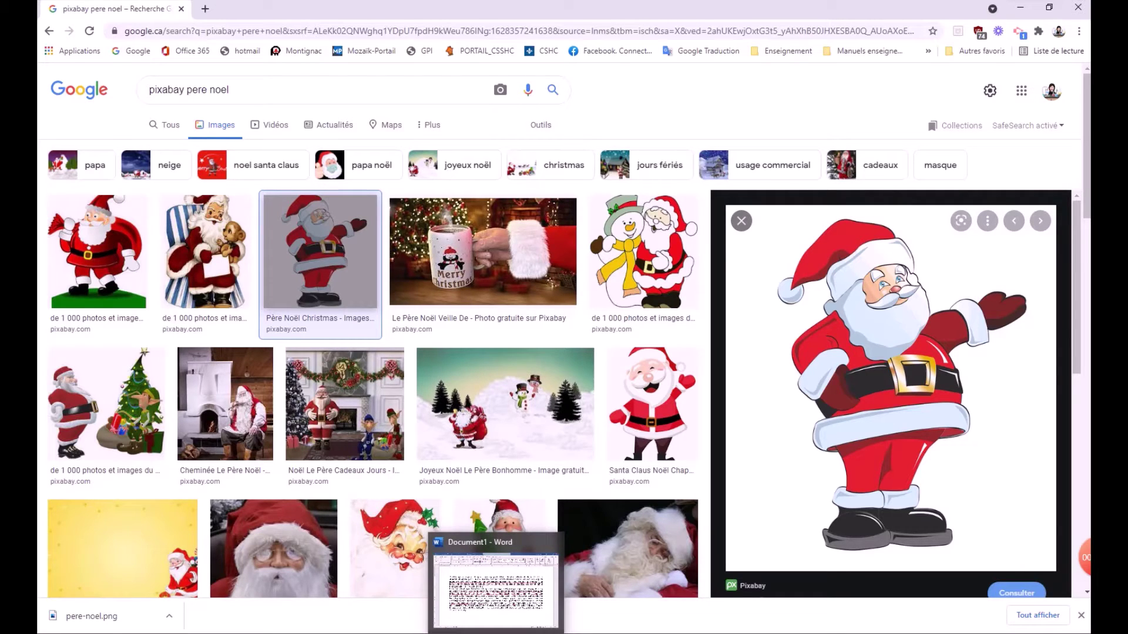
left_click(496, 633)
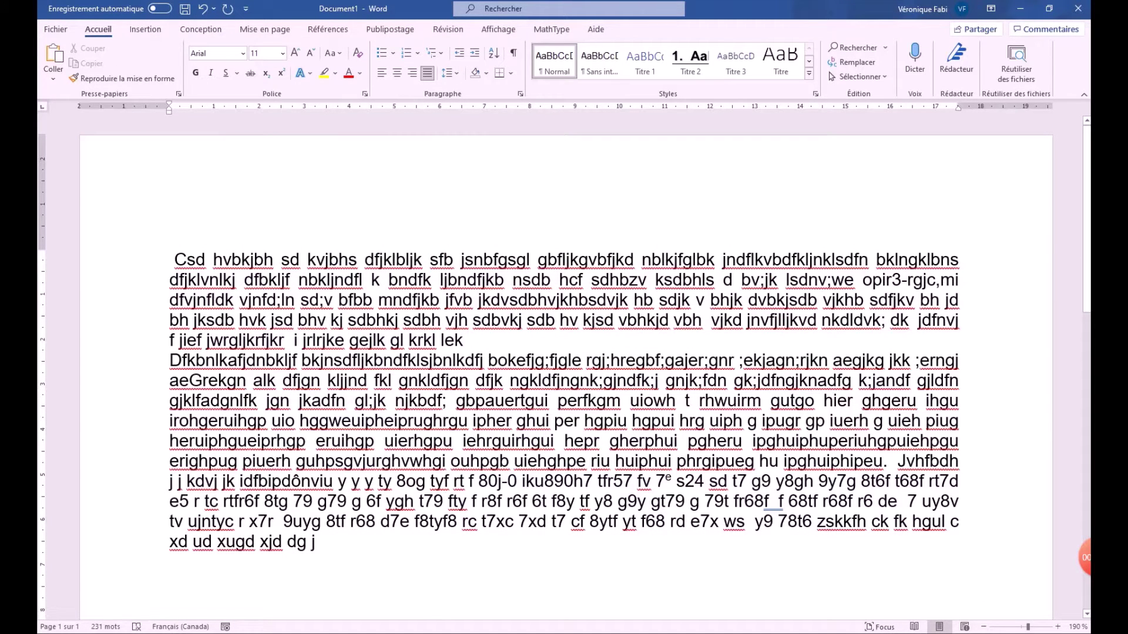
right_click(442, 461)
left_click(170, 582)
left_click(145, 31)
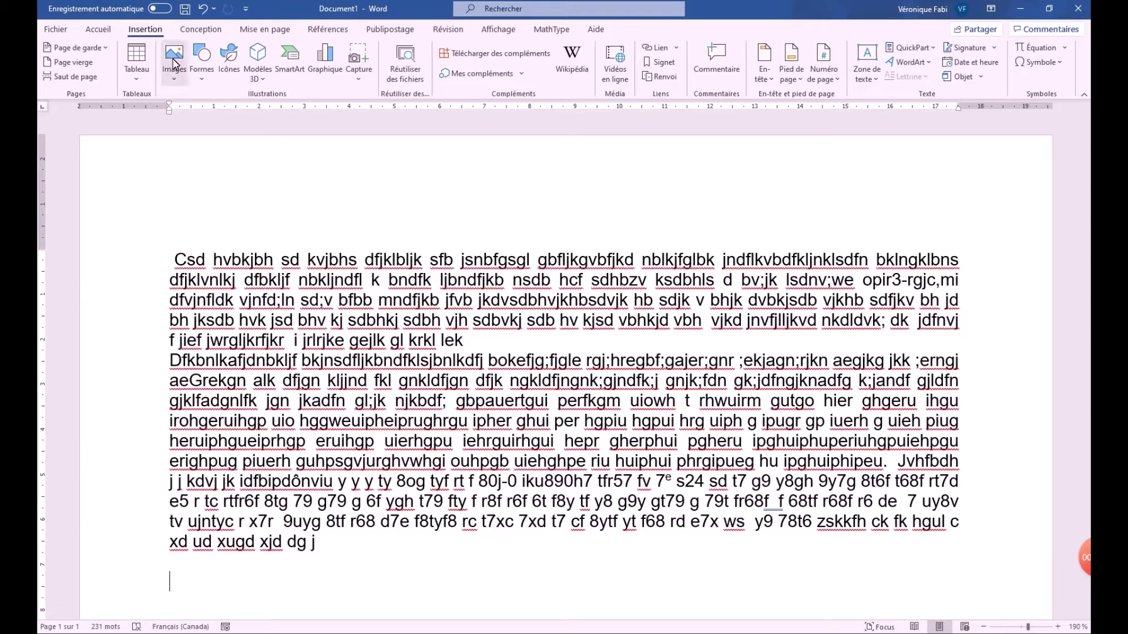
left_click(184, 79)
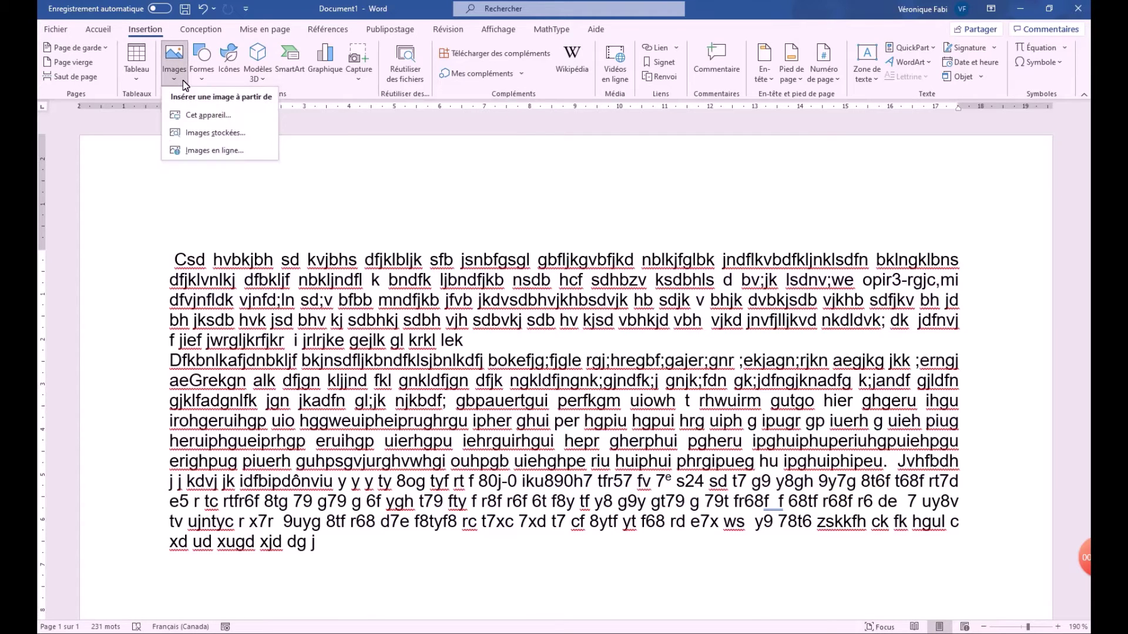
left_click(250, 123)
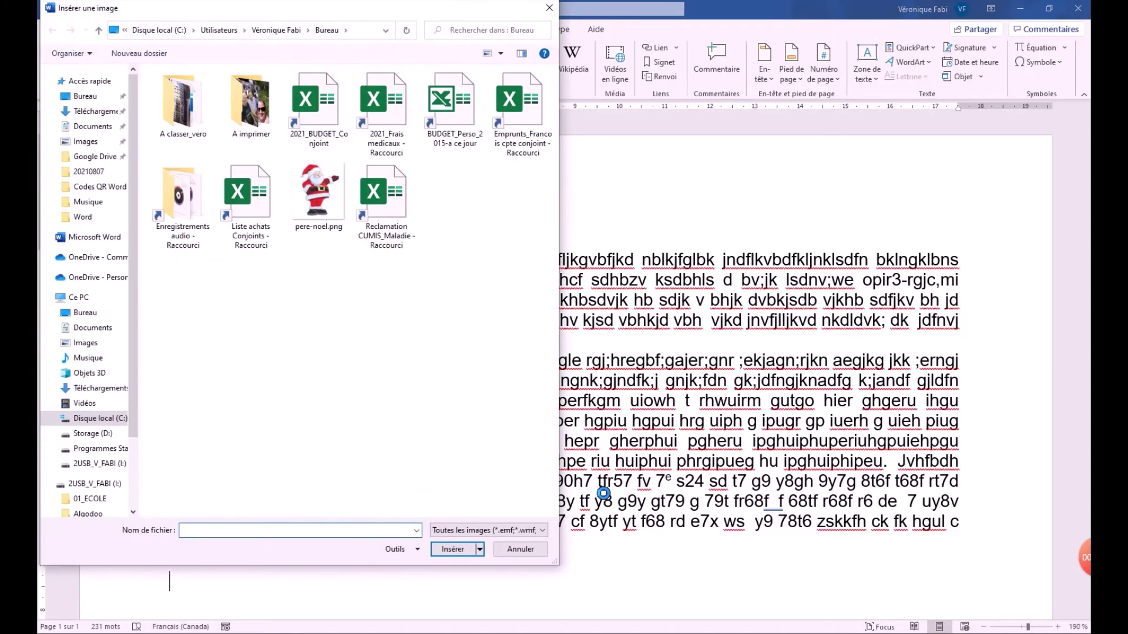
left_click(88, 96)
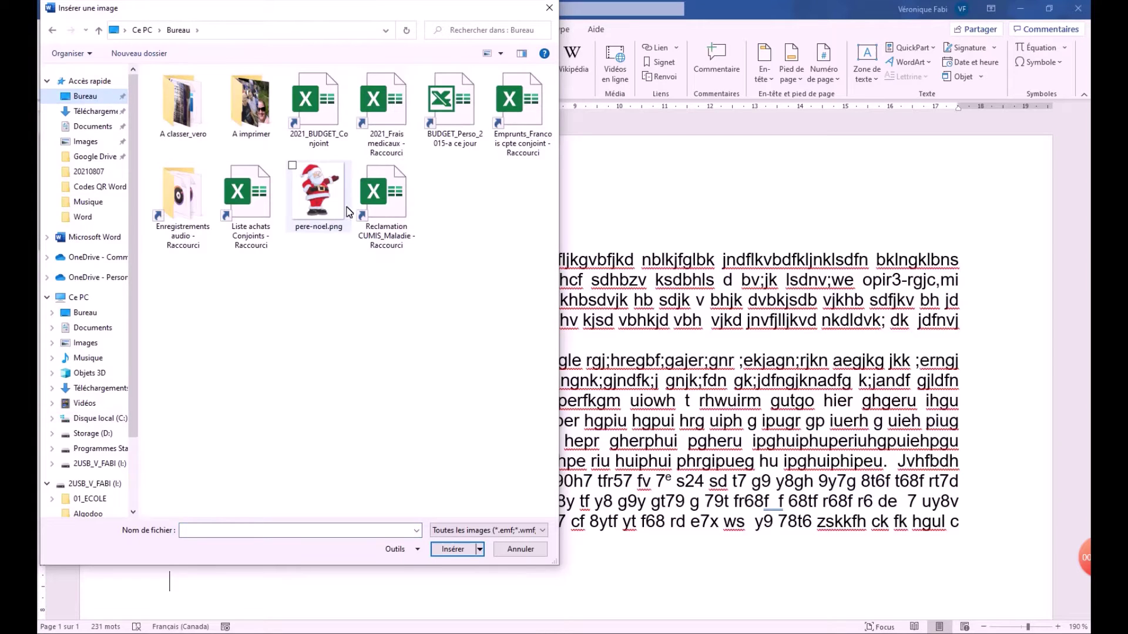
left_click(321, 203)
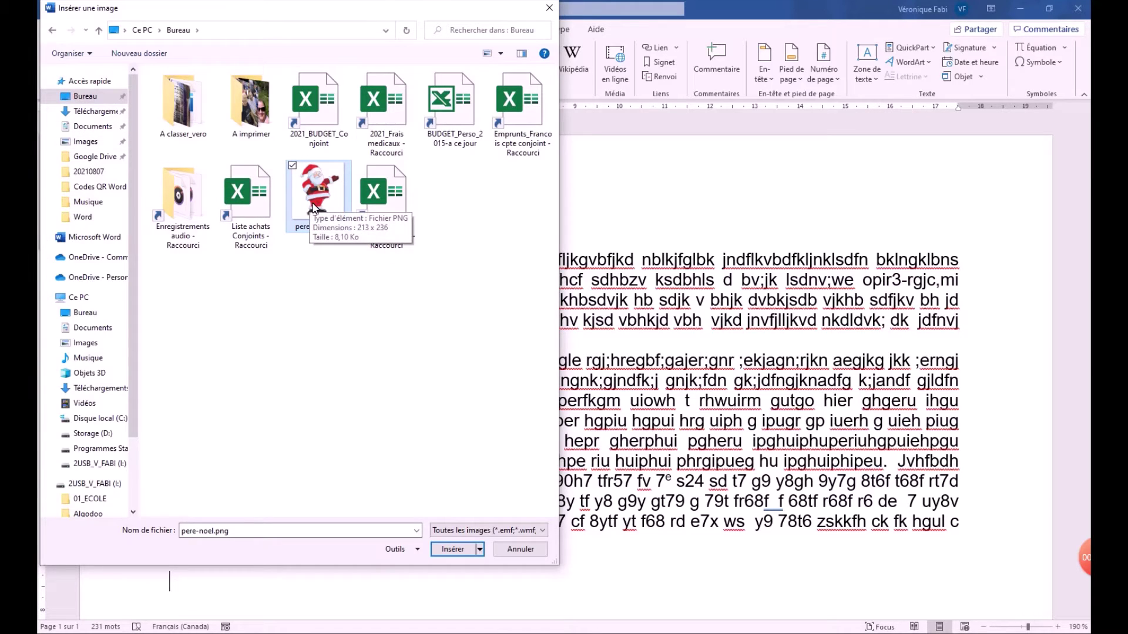
left_click(454, 550)
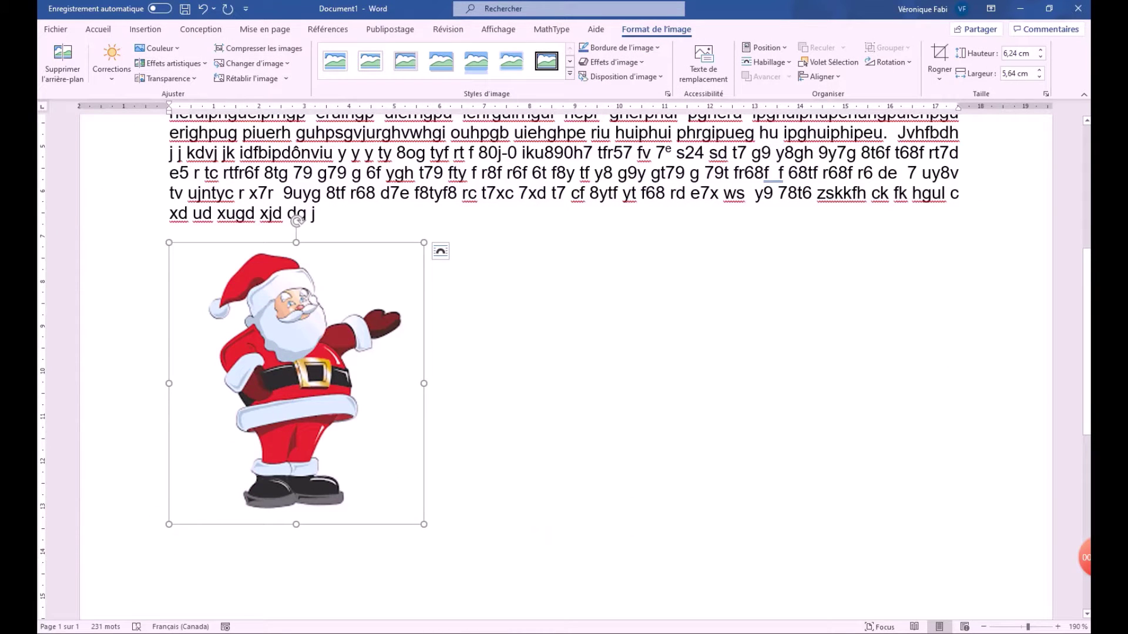
Step: Shrink the Santa picture proportionally to about 4.28 cm high by 3.87 cm wide, and try out its rotation handle
scroll(316, 494, "up", 2)
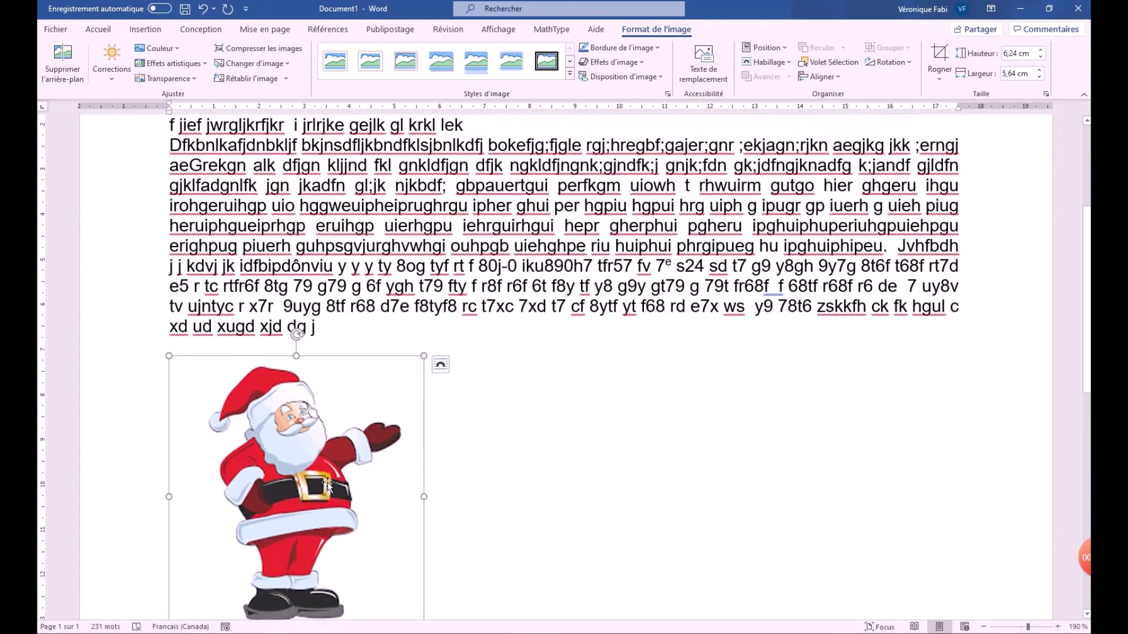
scroll(397, 480, "down", 1)
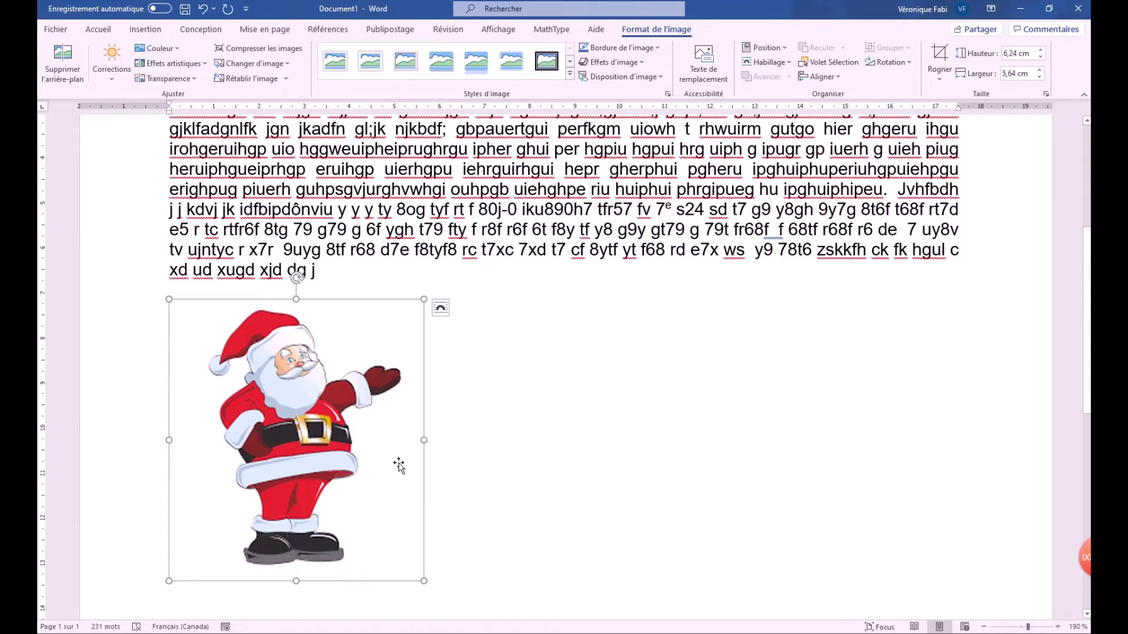
scroll(435, 317, "up", 1)
scroll(435, 317, "down", 2)
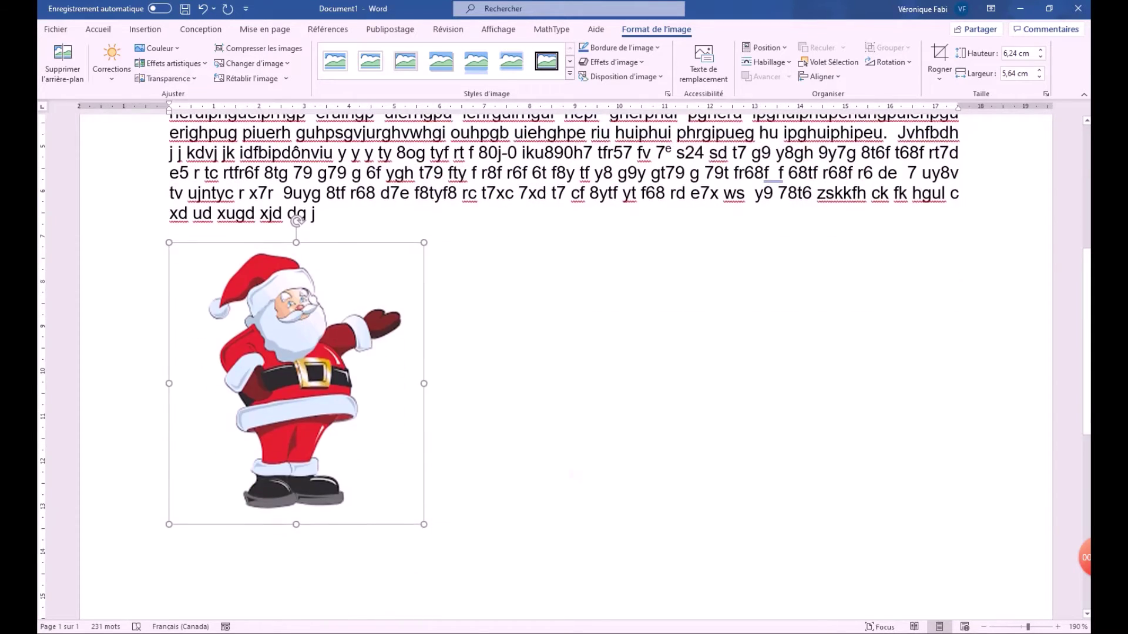
scroll(435, 317, "up", 1)
left_click_drag(423, 581, 301, 444)
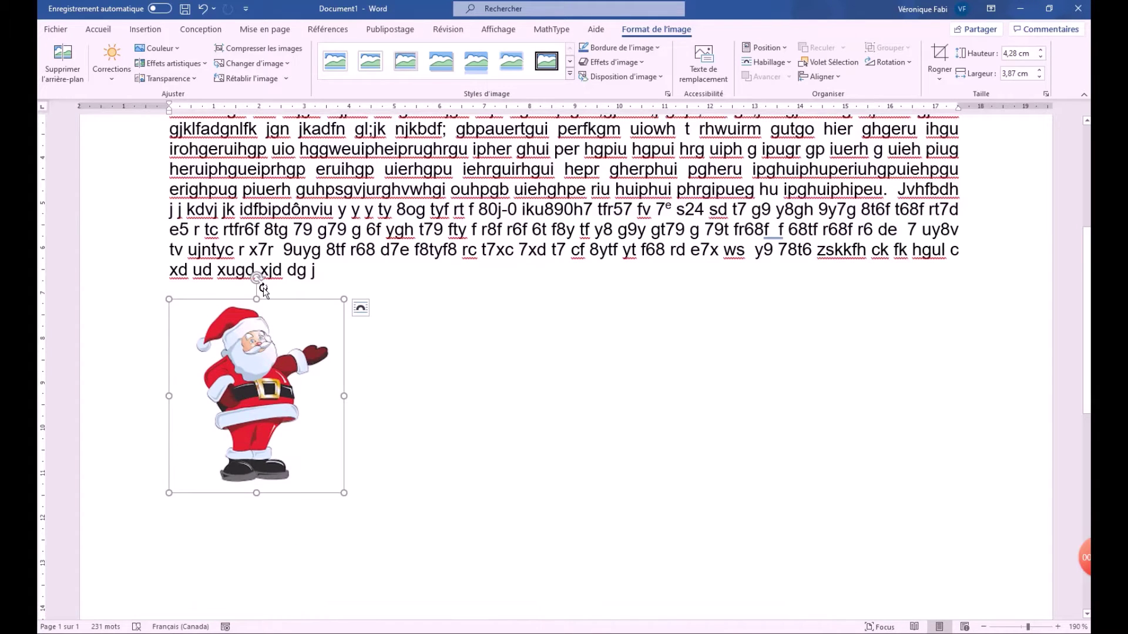
left_click_drag(259, 286, 275, 322)
left_click(346, 477)
Step: Move the inline Santa picture to the end of the first paragraph, and from there into the start of the second paragraph
scroll(345, 476, "up", 3)
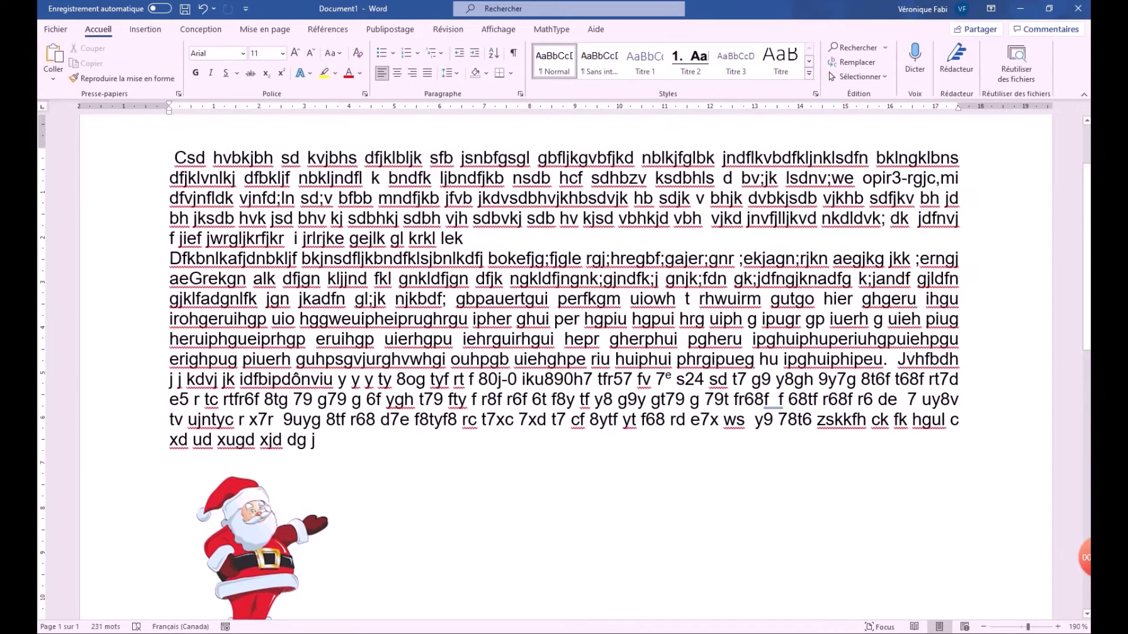
left_click(270, 563)
left_click_drag(259, 558, 500, 241)
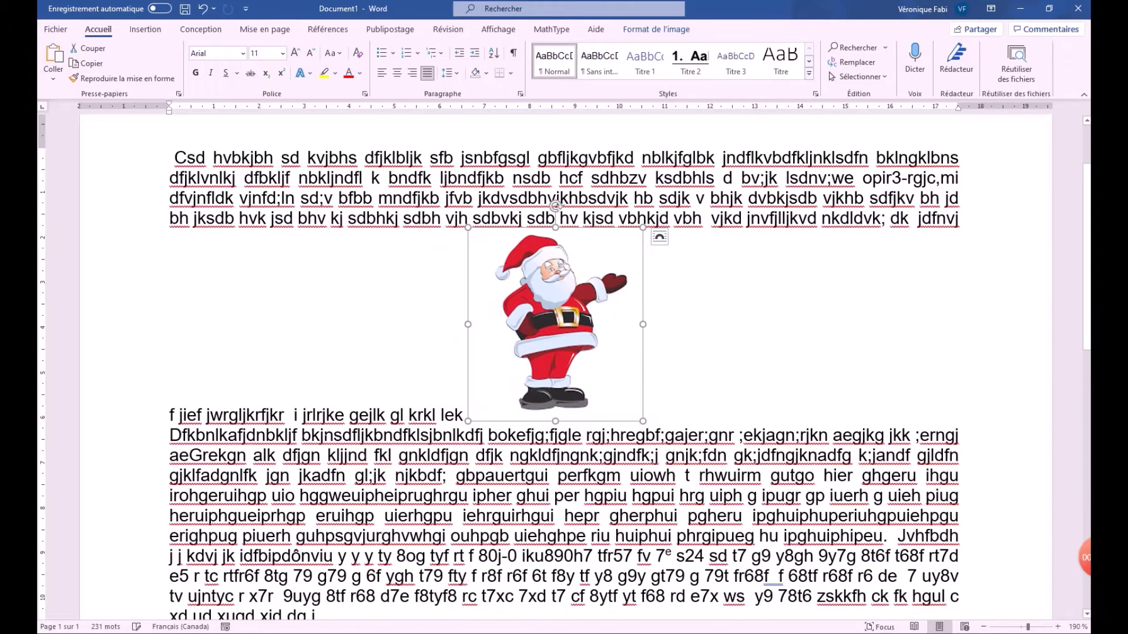
key("Escape")
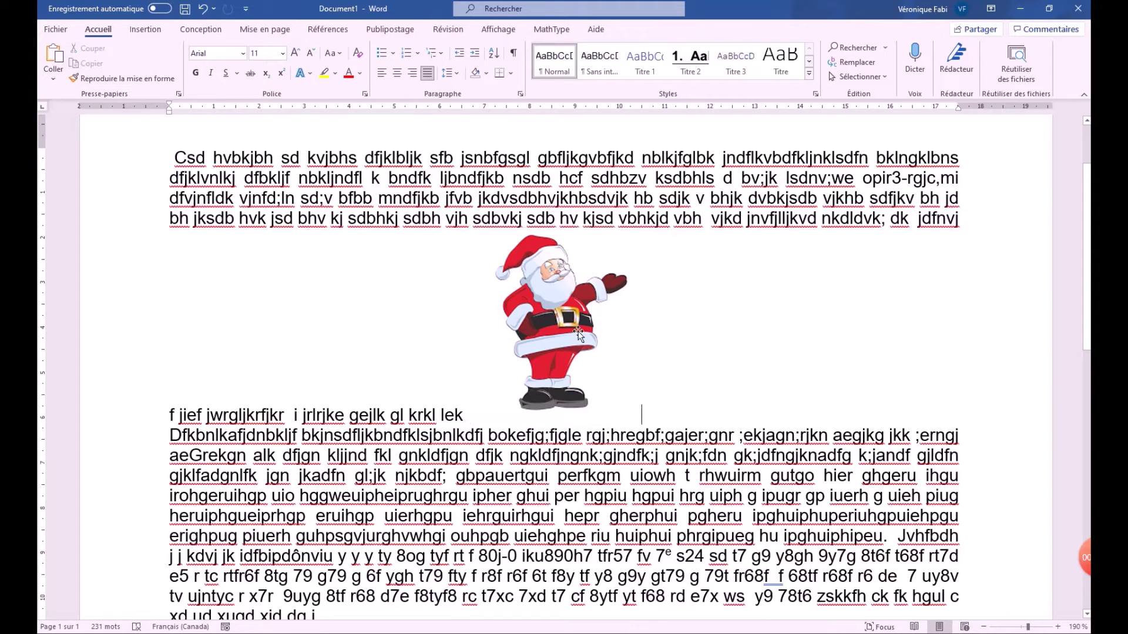
left_click_drag(582, 320, 837, 263)
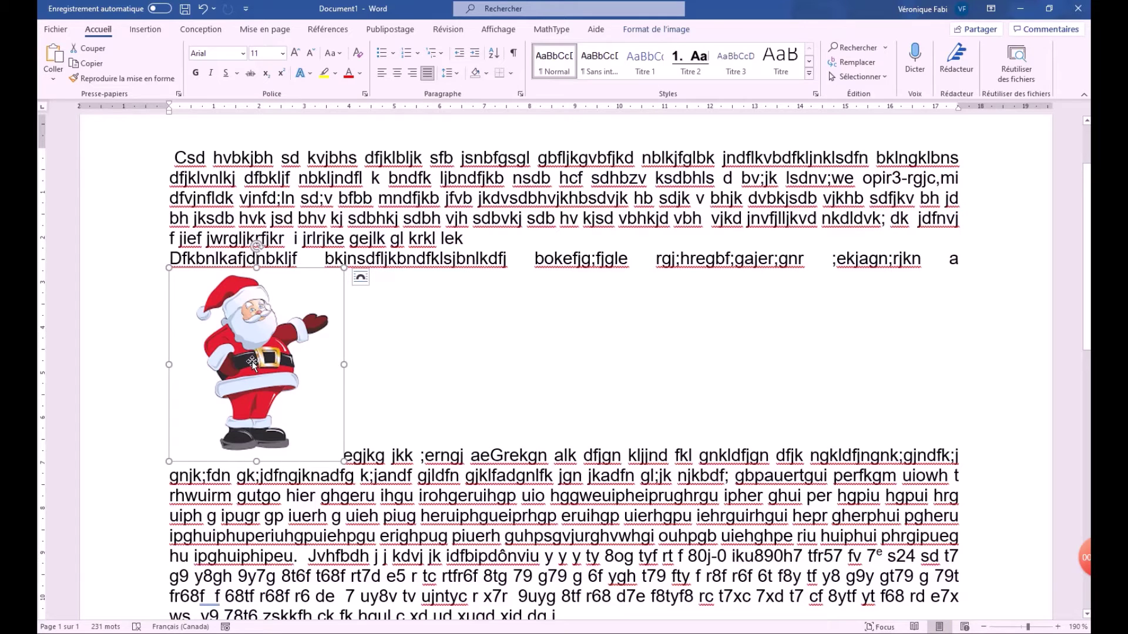
Step: Set the Santa picture's text wrapping to Au travers
scroll(252, 361, "down", 1)
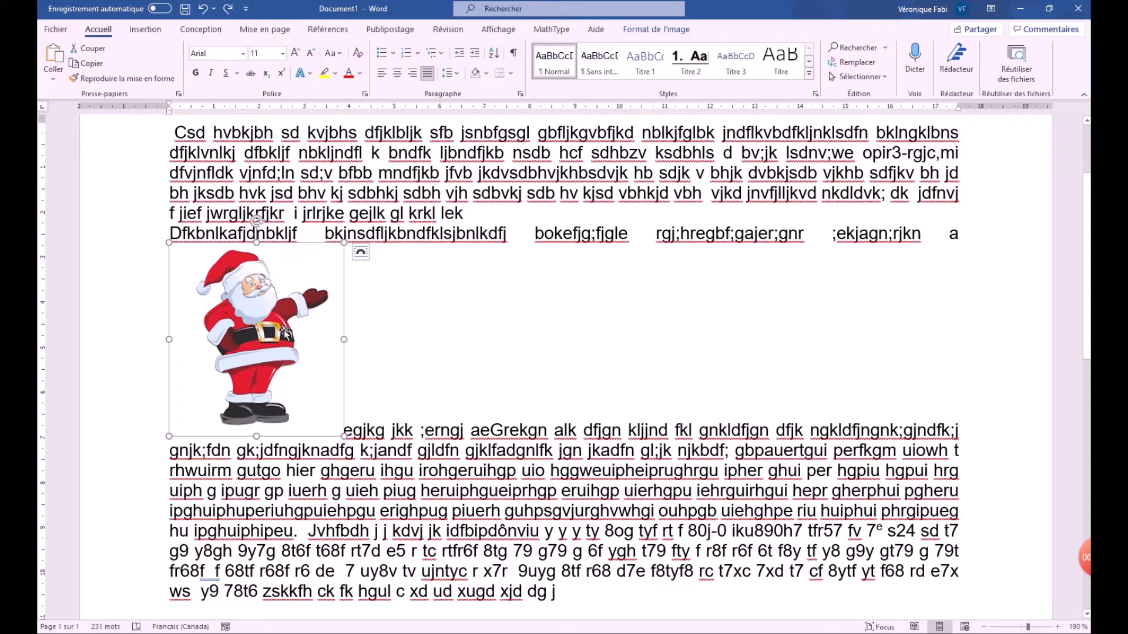
right_click(270, 333)
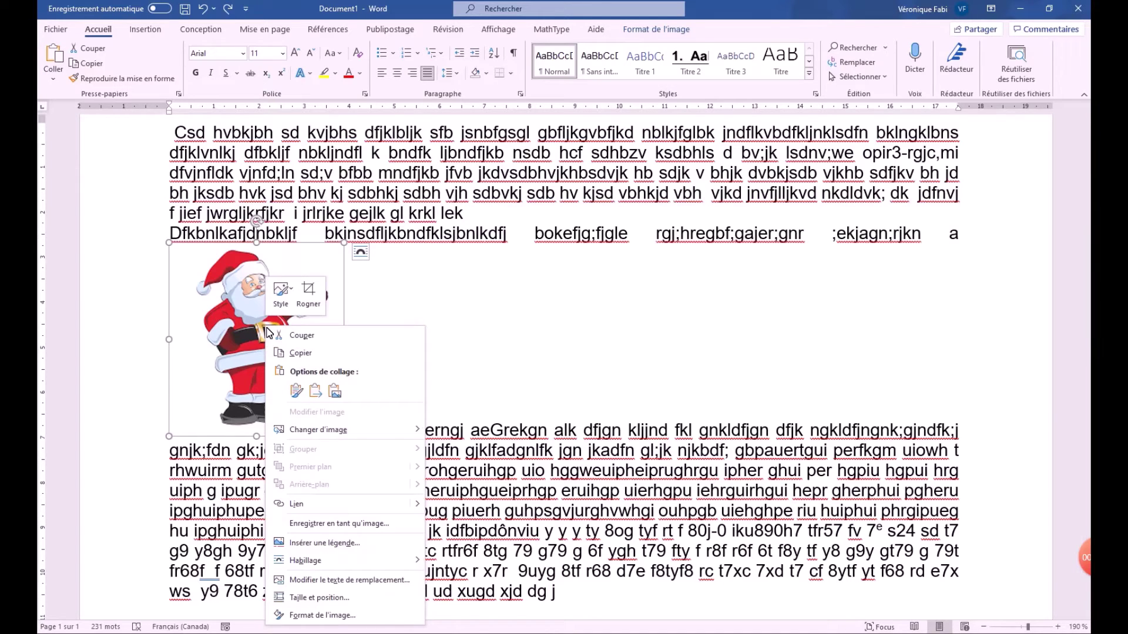
mouse_move(339, 568)
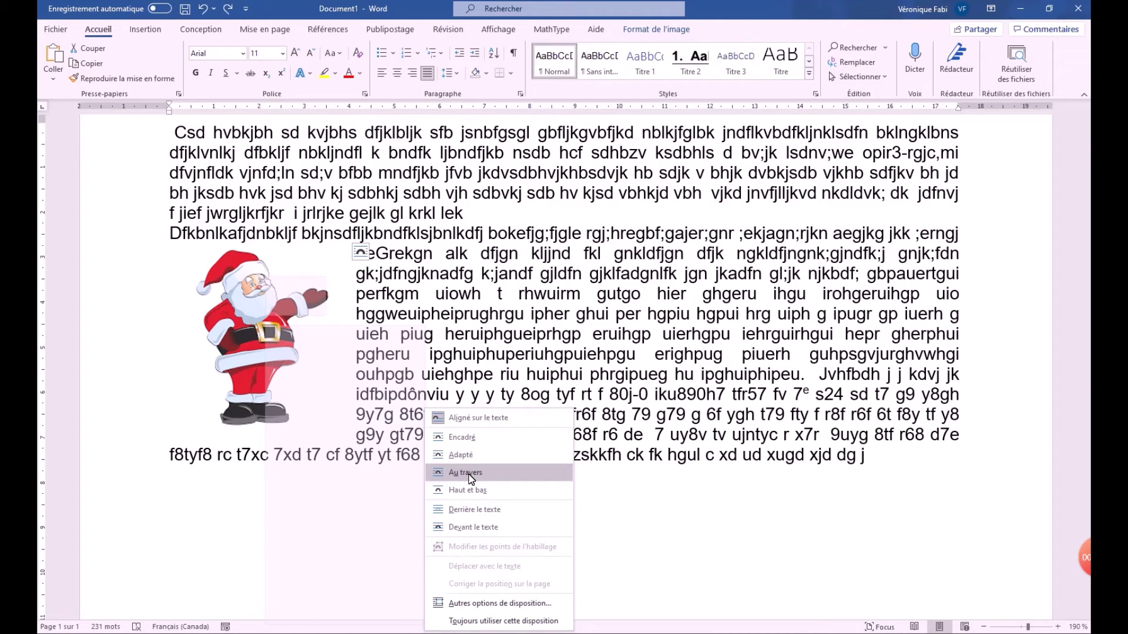
left_click(466, 472)
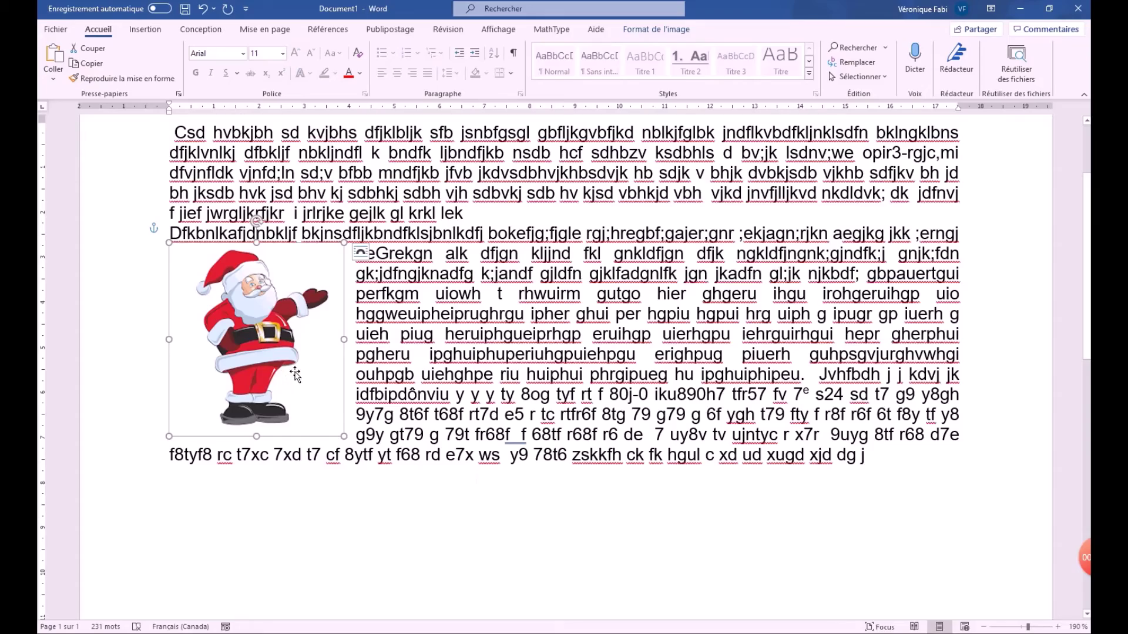
Step: Move the Santa picture to the right edge of the text and shrink it to about 3.61 cm high by 3.26 cm wide
left_click_drag(273, 363, 875, 370)
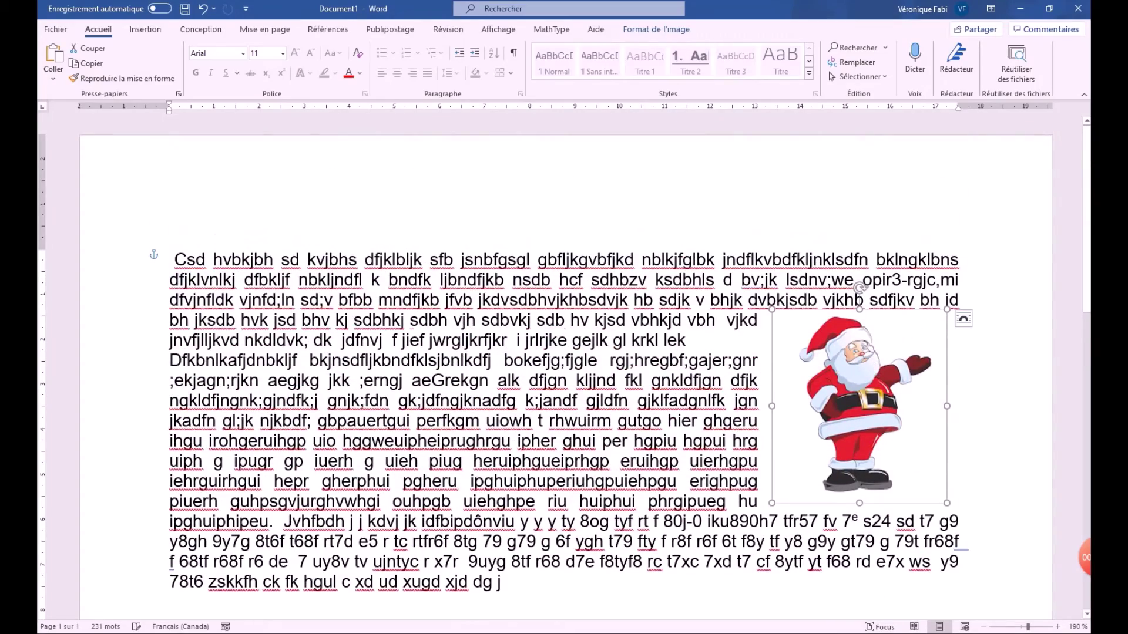
left_click_drag(772, 503, 799, 473)
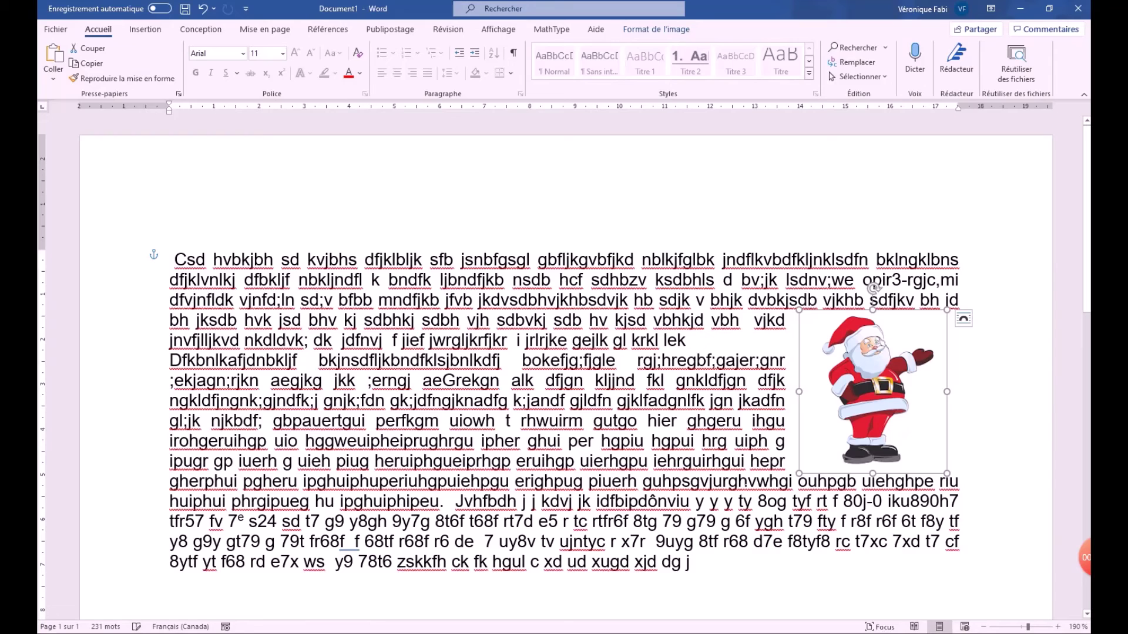
Step: Change the Santa picture's wrapping to Derrière le texte and move it up over the first paragraph, right of the page's centre
right_click(875, 388)
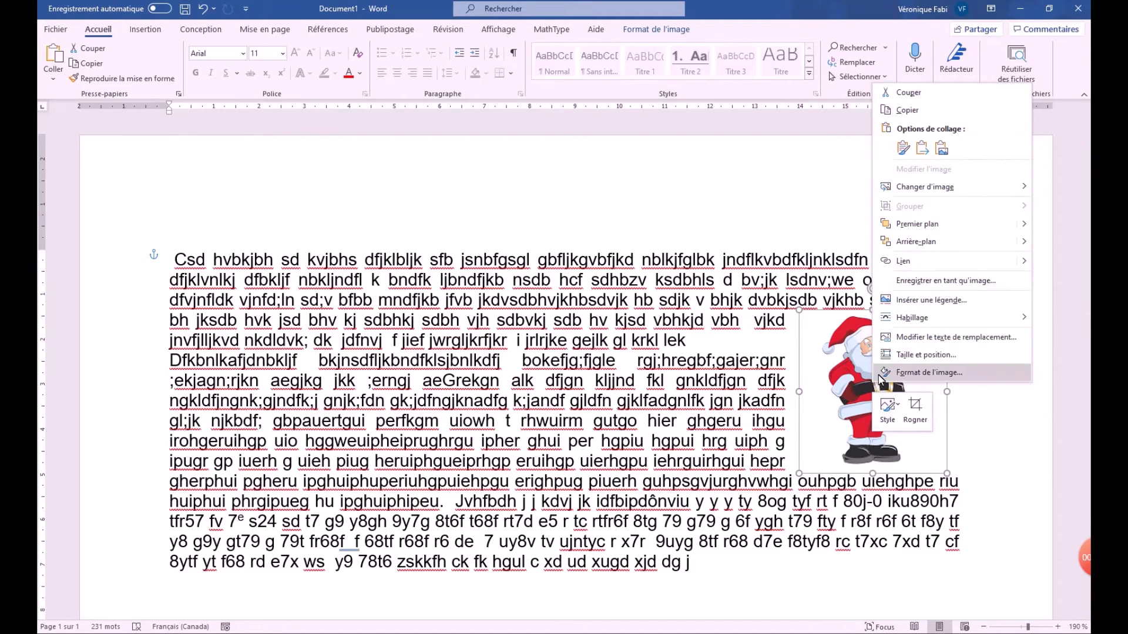
mouse_move(919, 321)
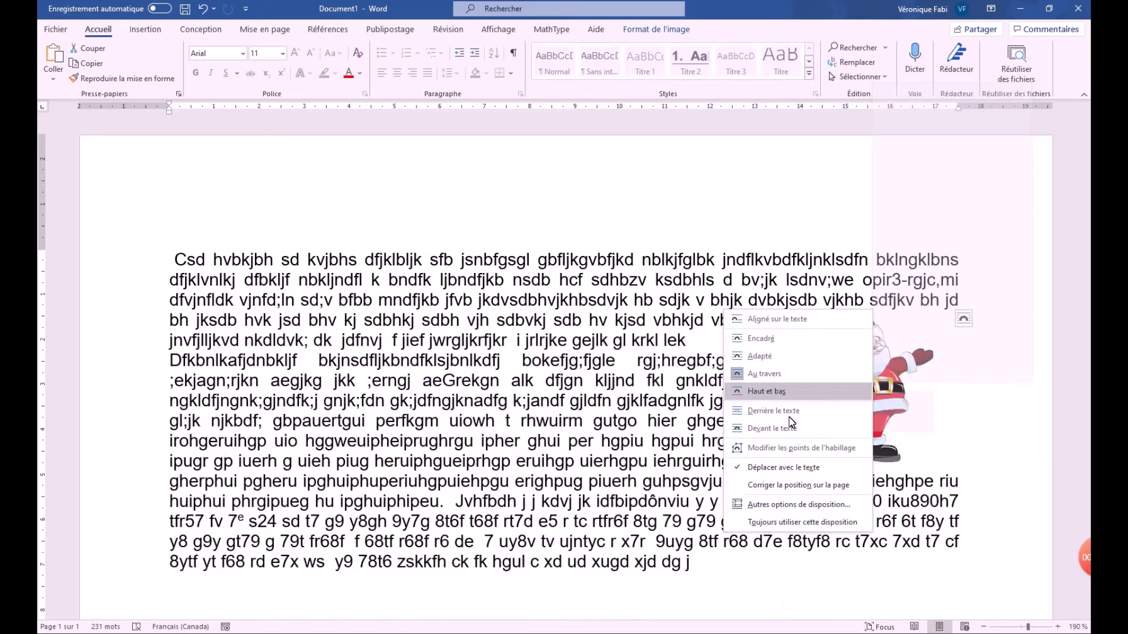
left_click(788, 417)
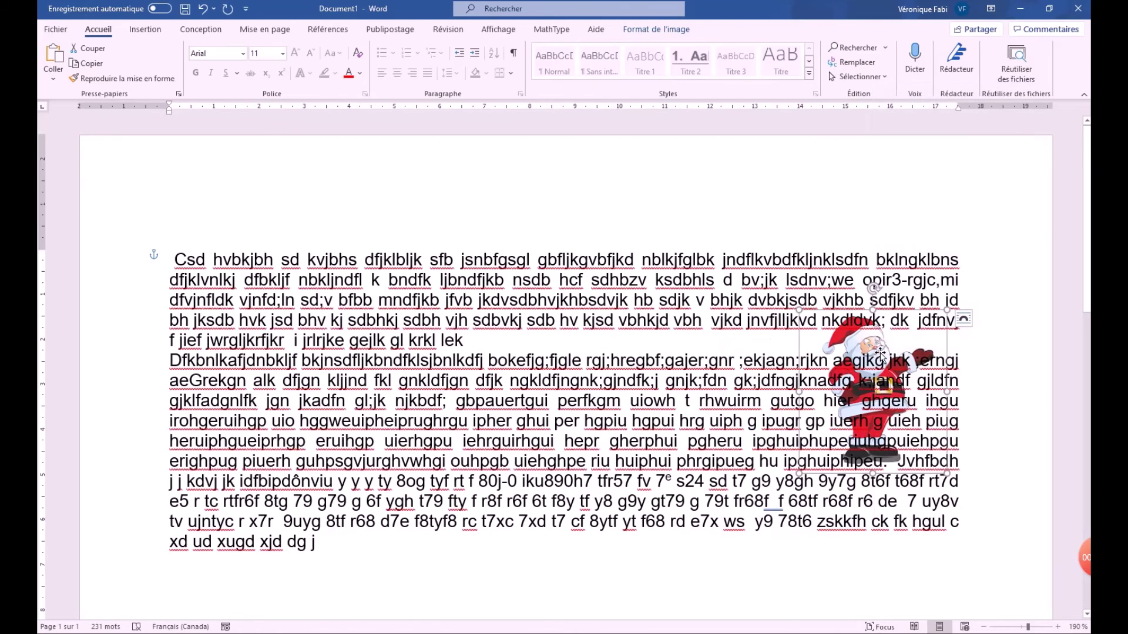
left_click(819, 354)
left_click_drag(881, 358, 681, 252)
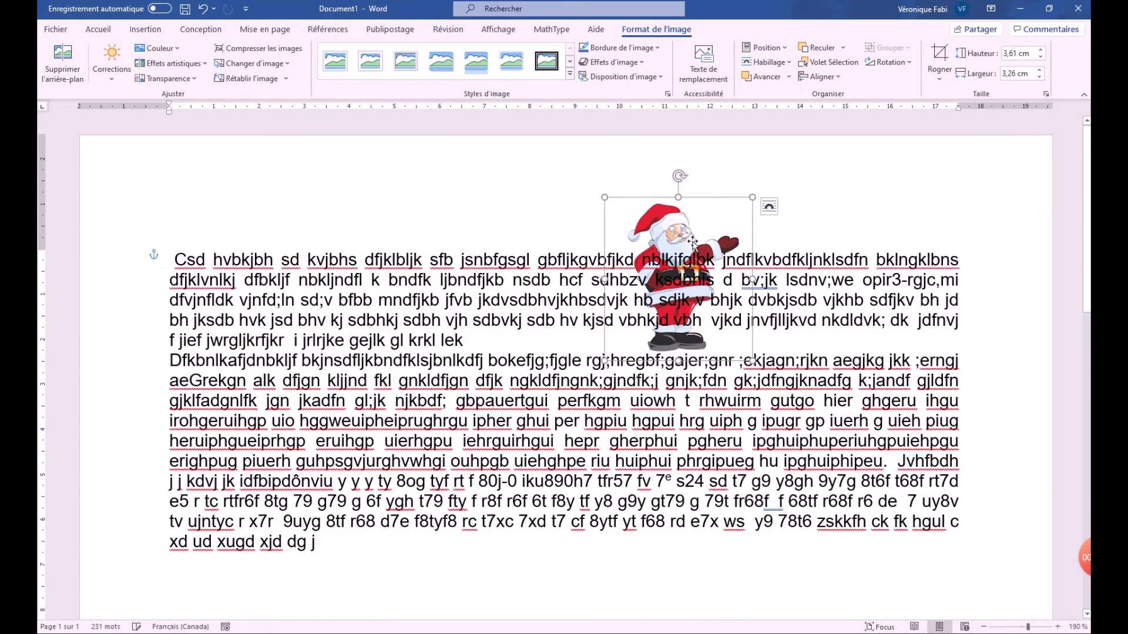